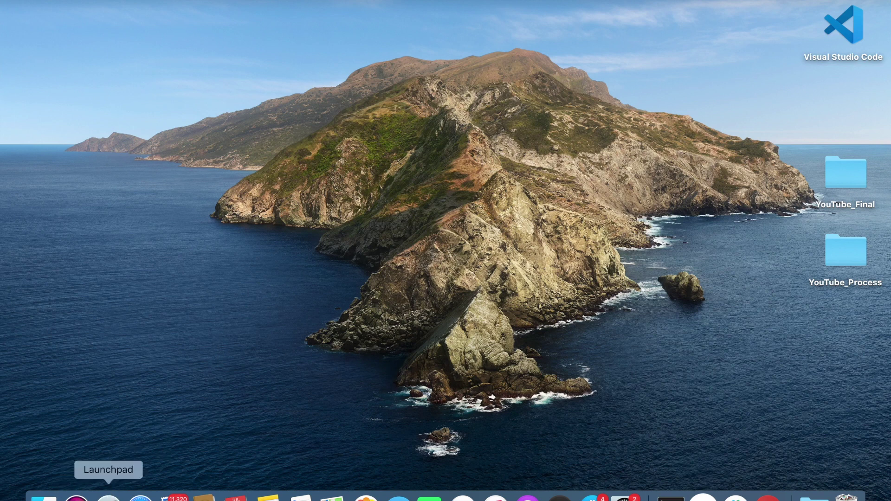
# - Launch Wacom Tablet Utility from Launchpad and unlock it with the admin password
pyautogui.click(108, 496)
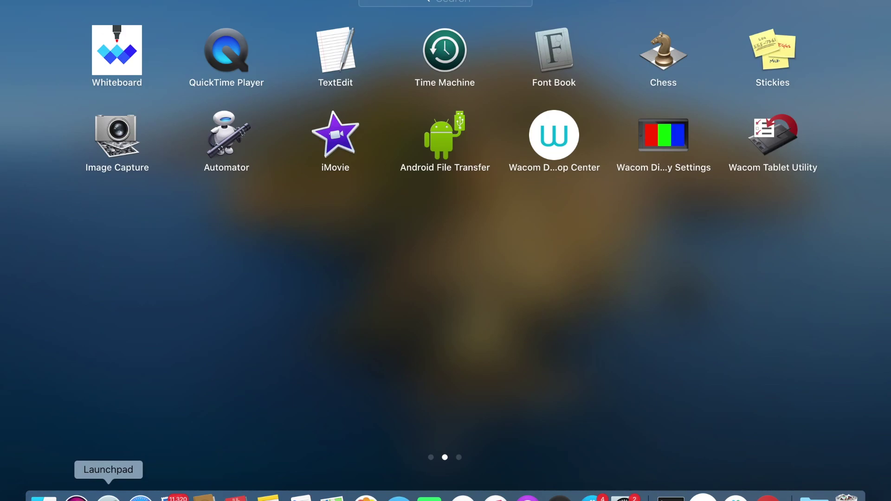
pyautogui.click(767, 144)
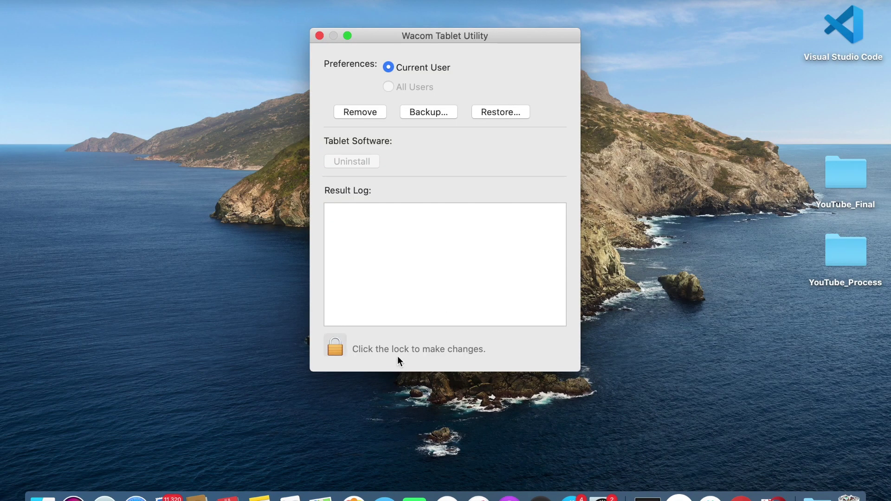
pyautogui.click(336, 348)
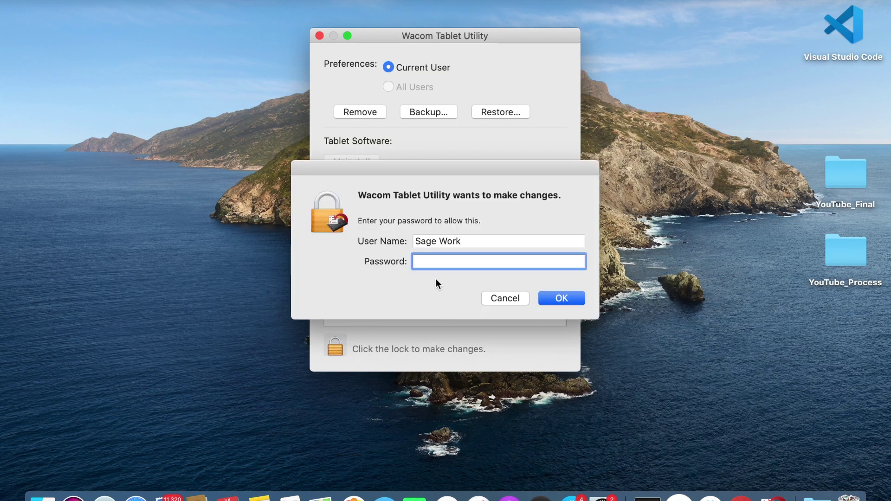
pyautogui.write('*******')
pyautogui.press('Return')
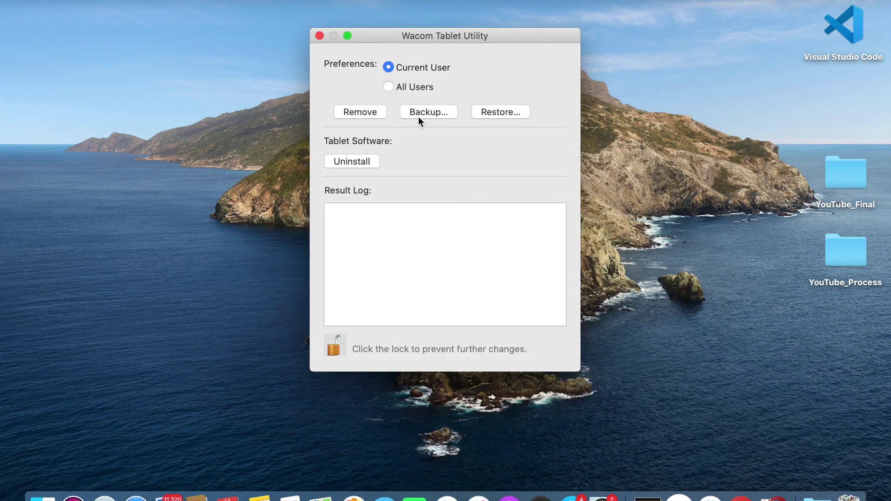
# - Uninstall the tablet driver and all its components for All Users, confirming the removal
pyautogui.click(389, 87)
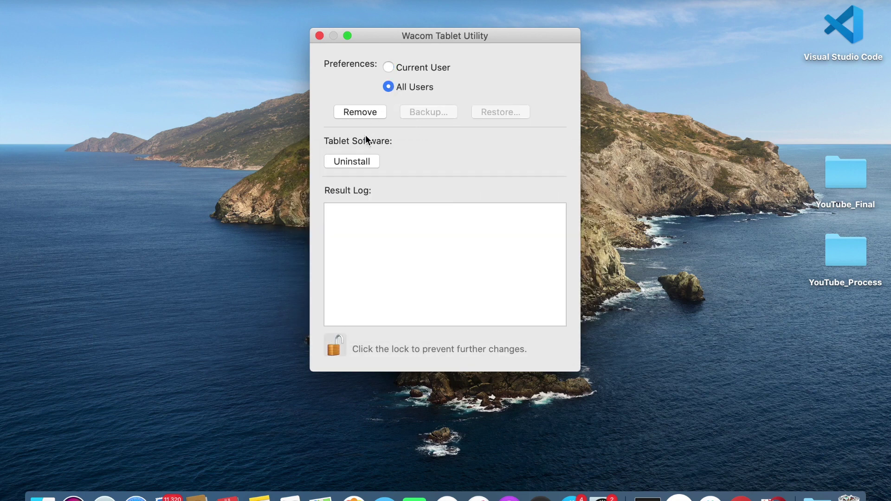
pyautogui.click(352, 161)
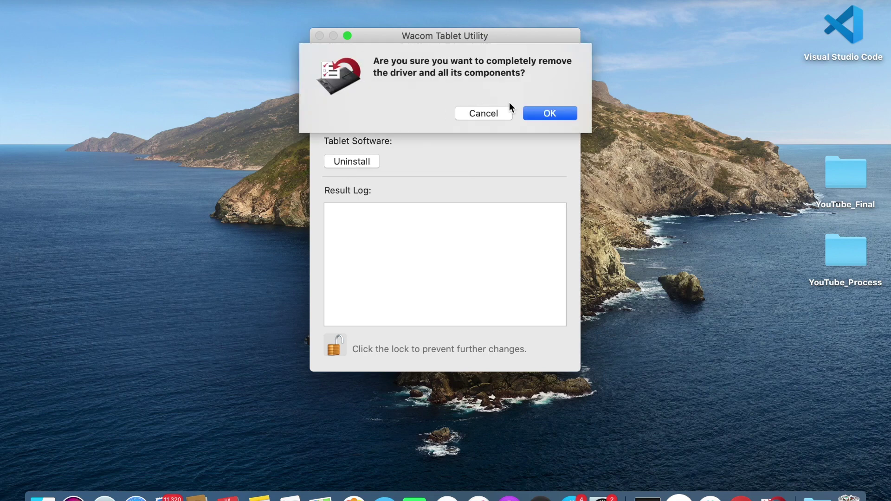
pyautogui.click(553, 113)
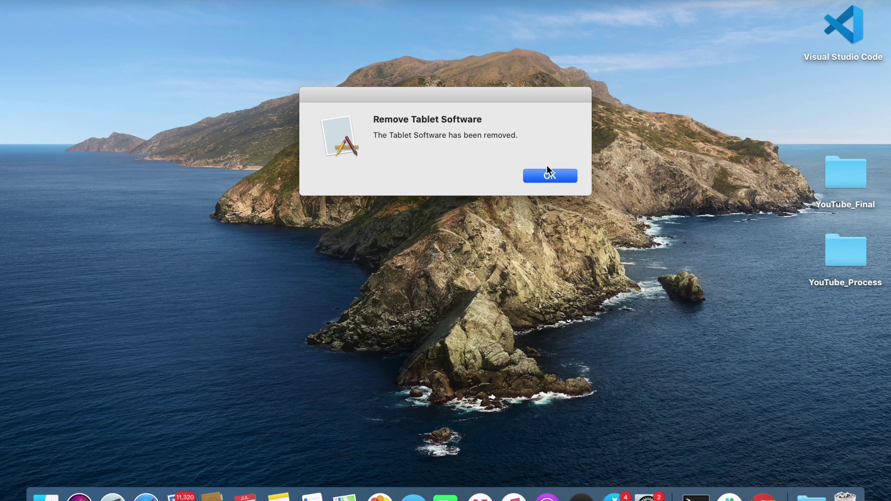
pyautogui.click(544, 178)
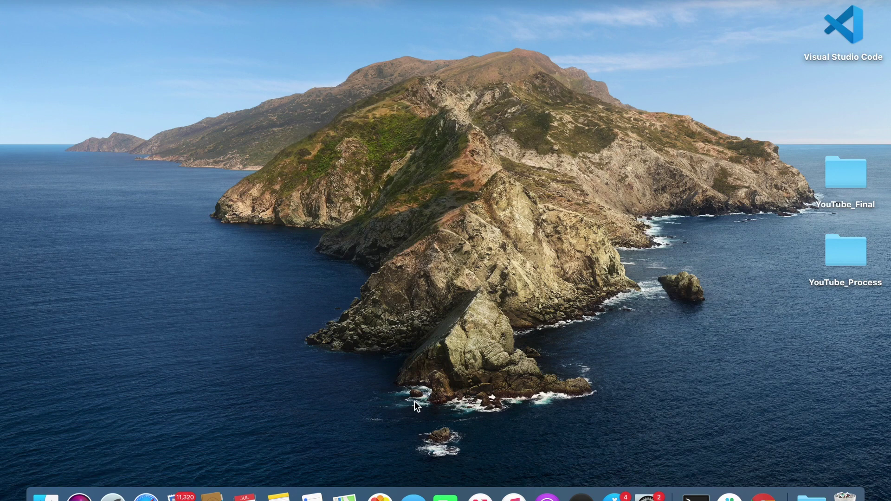
pyautogui.click(113, 496)
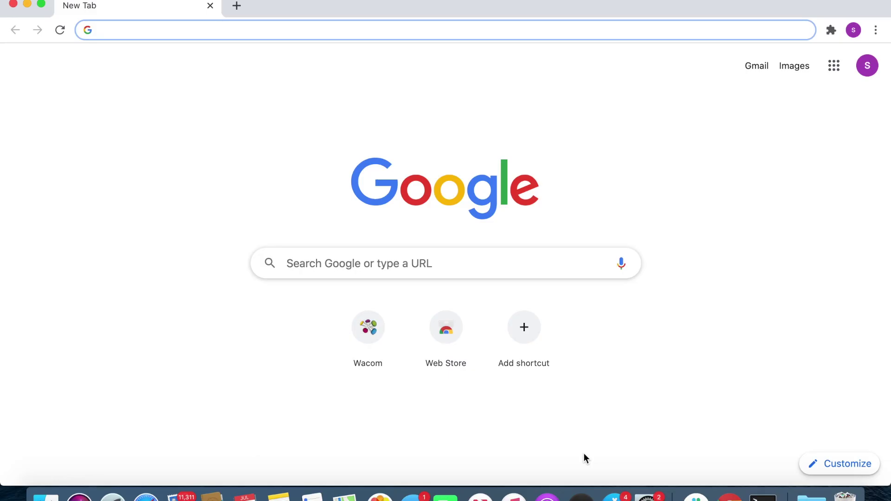
# - Go to wacom.com/start/one in Chrome, discarding the autocompleted intuos suggestion
pyautogui.write('waco')
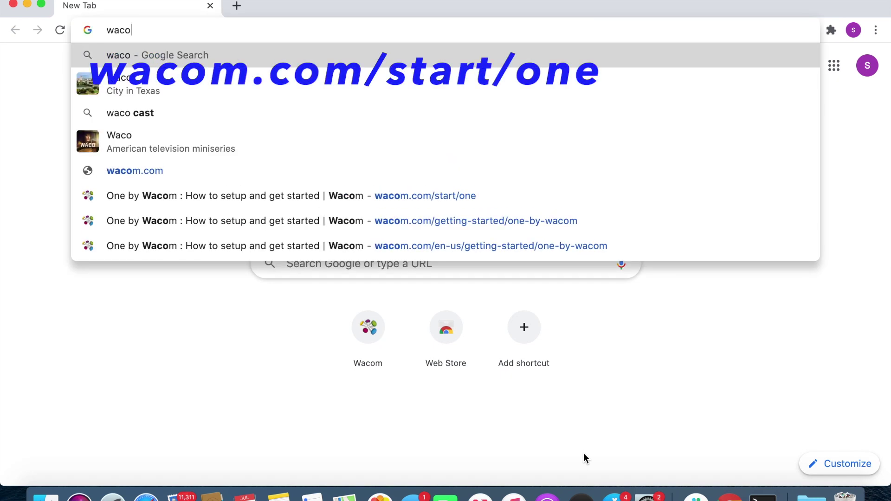
pyautogui.write('m.com/s')
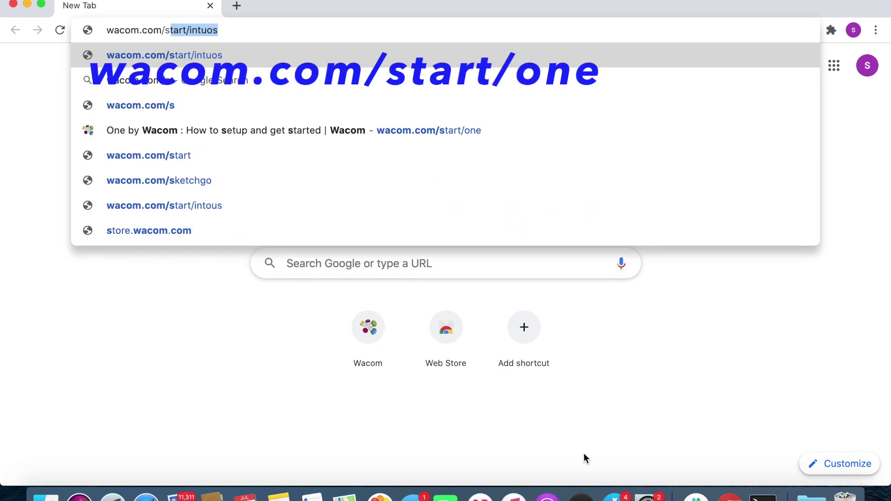
pyautogui.press('Right')
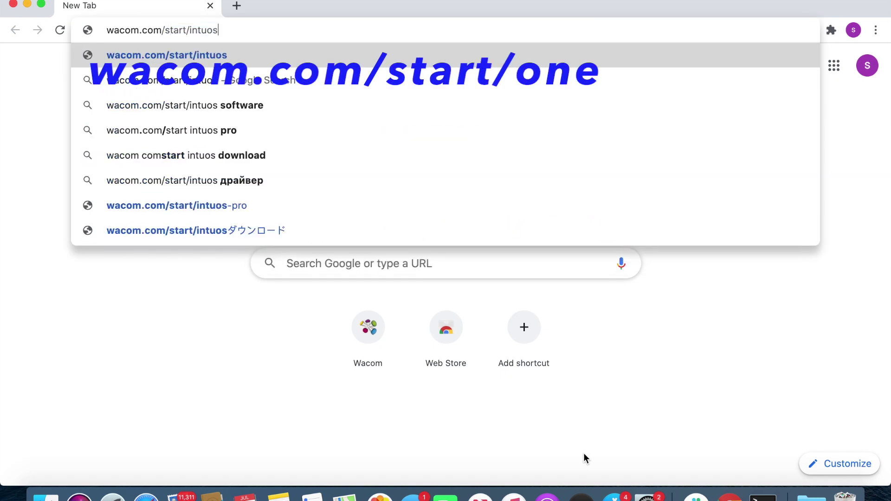
pyautogui.press('BackSpace')
pyautogui.press('BackSpace')
pyautogui.press('BackSpace')
pyautogui.press('BackSpace')
pyautogui.press('BackSpace')
pyautogui.press('BackSpace')
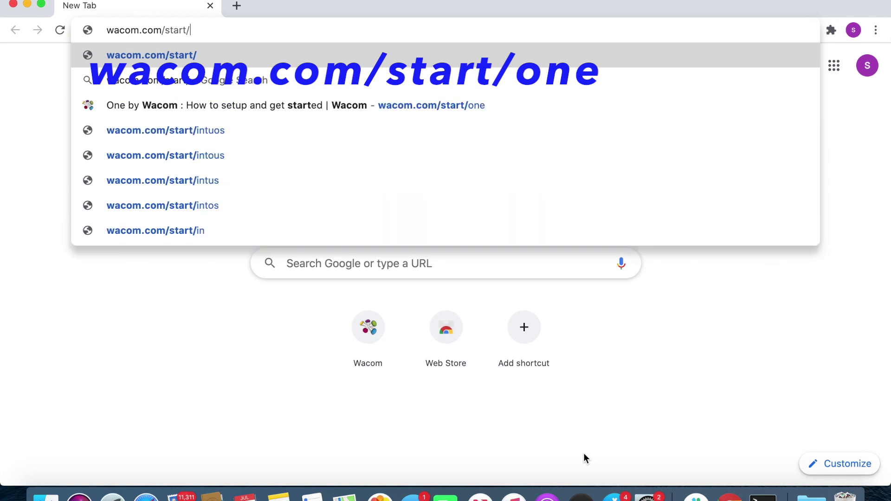
pyautogui.write('one')
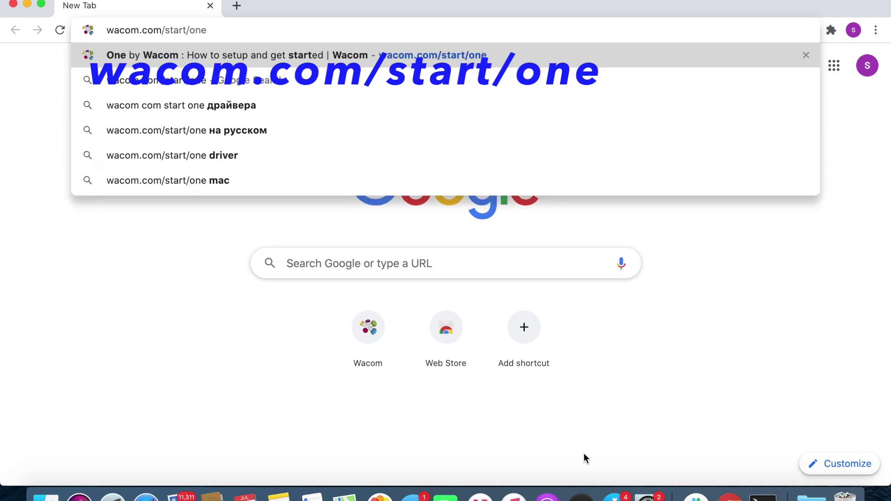
pyautogui.press('Return')
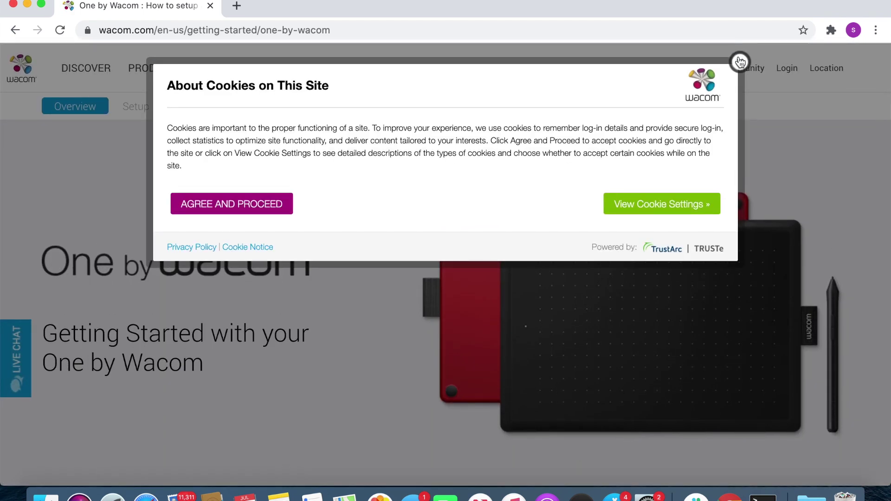
# - Dismiss the cookie notice and scroll to the setup steps, highlighting the Step 1 and Step 2 headings
pyautogui.click(740, 60)
pyautogui.scroll(-10, 414, 383)
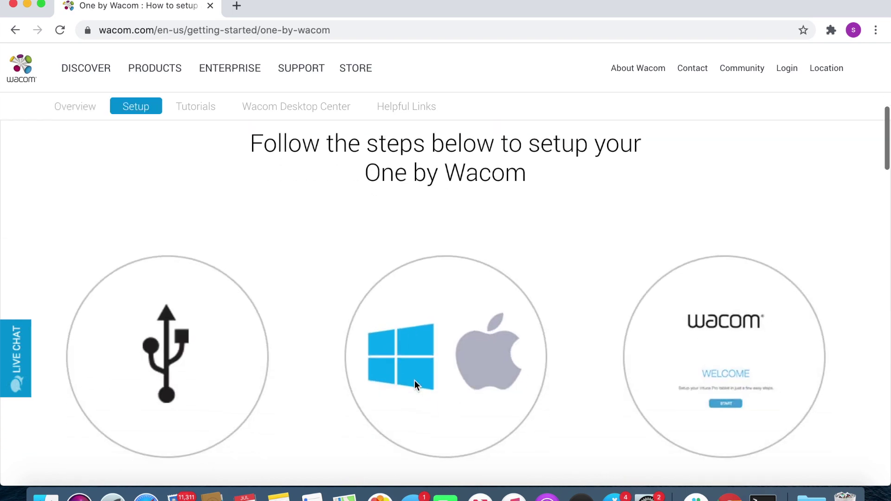
pyautogui.scroll(-3, 414, 385)
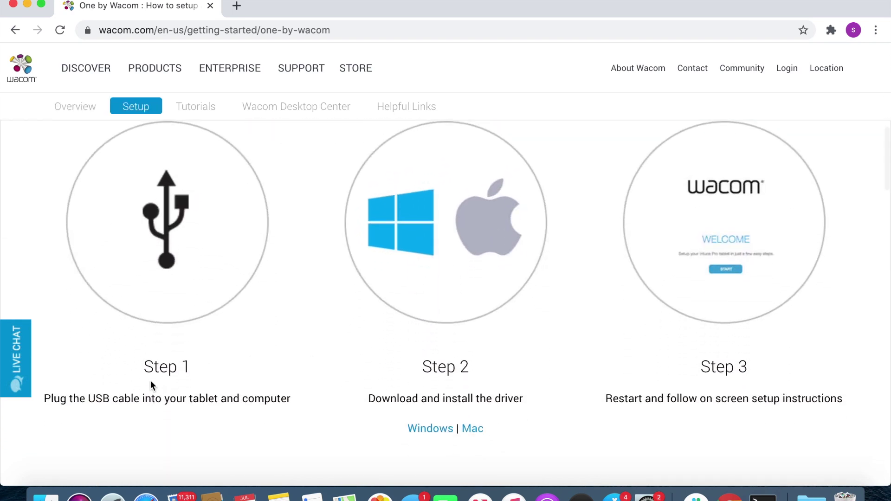
pyautogui.moveTo(135, 364); pyautogui.dragTo(285, 363)
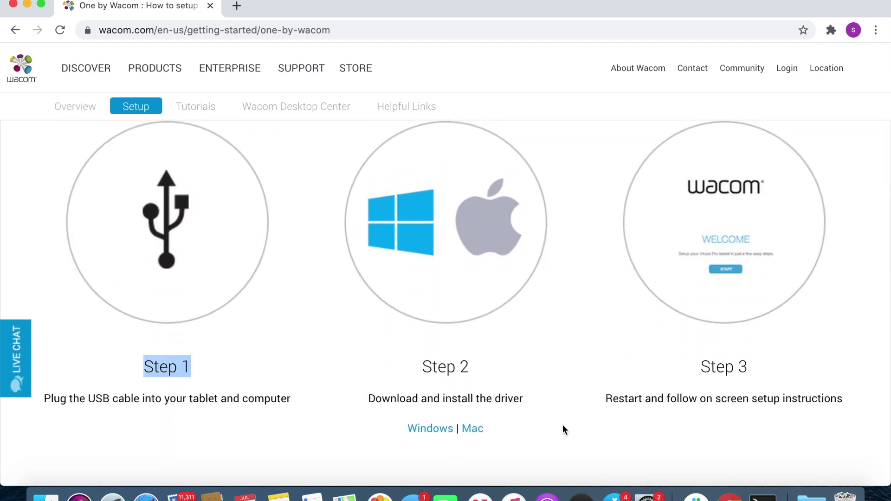
pyautogui.moveTo(417, 377); pyautogui.dragTo(541, 372)
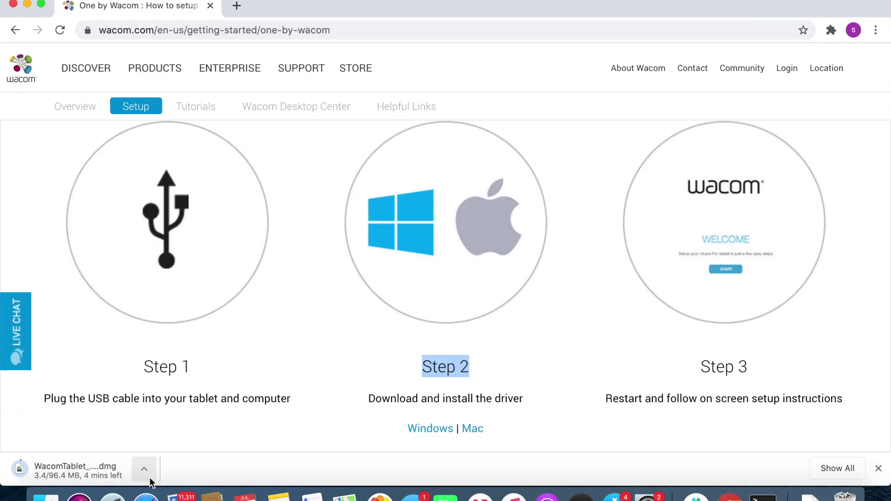
# - Reveal the downloaded installer in Finder and mount WacomTablet_6.3.38-3.dmg
pyautogui.click(145, 469)
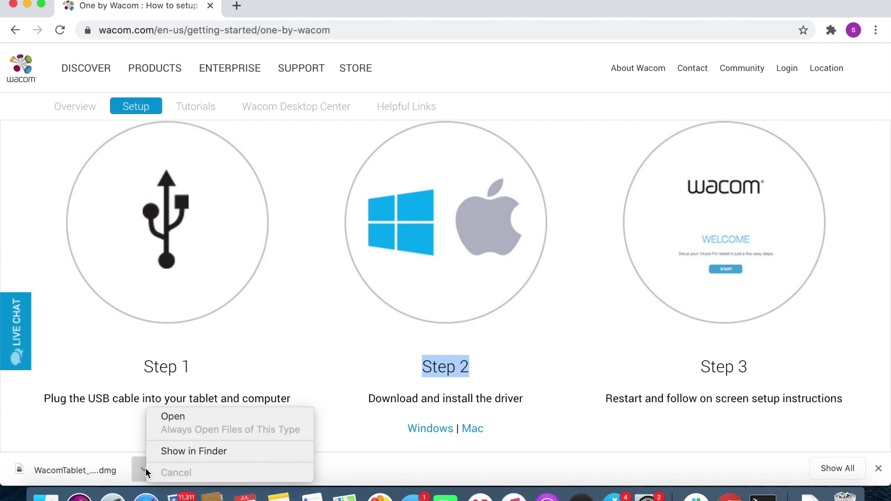
pyautogui.click(165, 455)
pyautogui.click(139, 473)
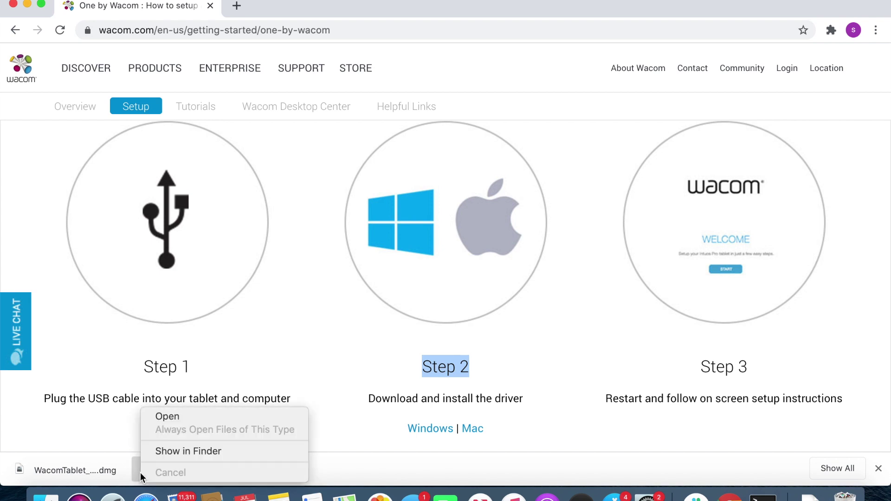
pyautogui.click(171, 451)
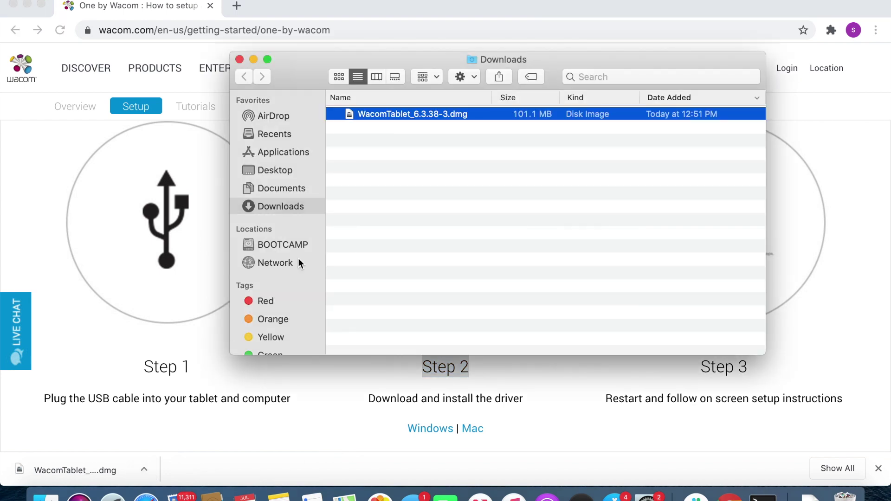
pyautogui.doubleClick(418, 116)
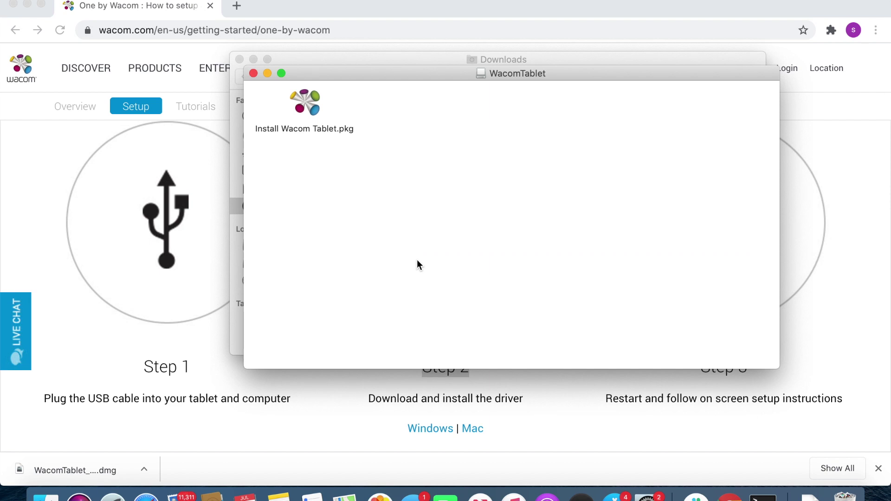
# - Run Install Wacom Tablet.pkg, accept the license, and install on Macintosh HD with the admin password
pyautogui.doubleClick(306, 99)
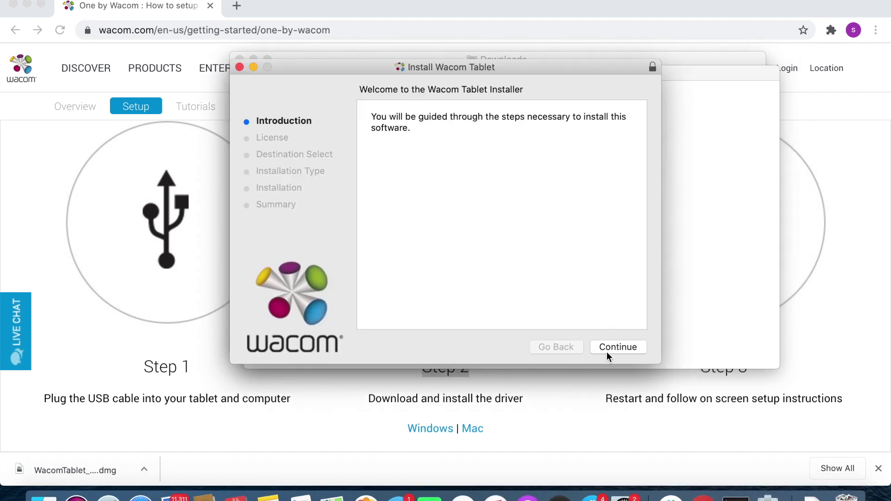
pyautogui.click(607, 351)
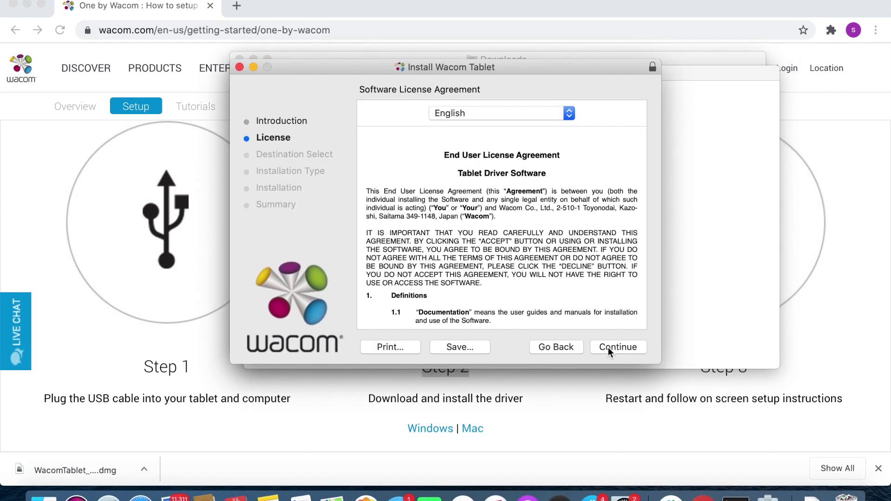
pyautogui.click(608, 347)
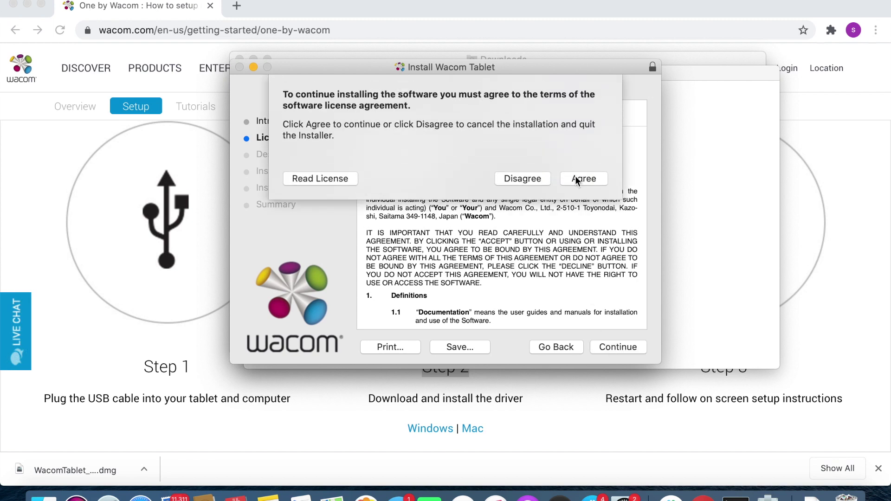
pyautogui.click(575, 176)
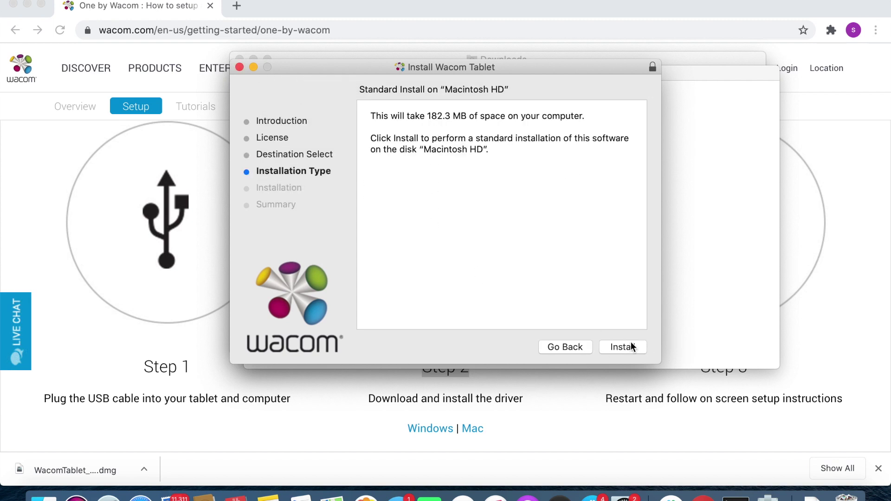
pyautogui.click(630, 347)
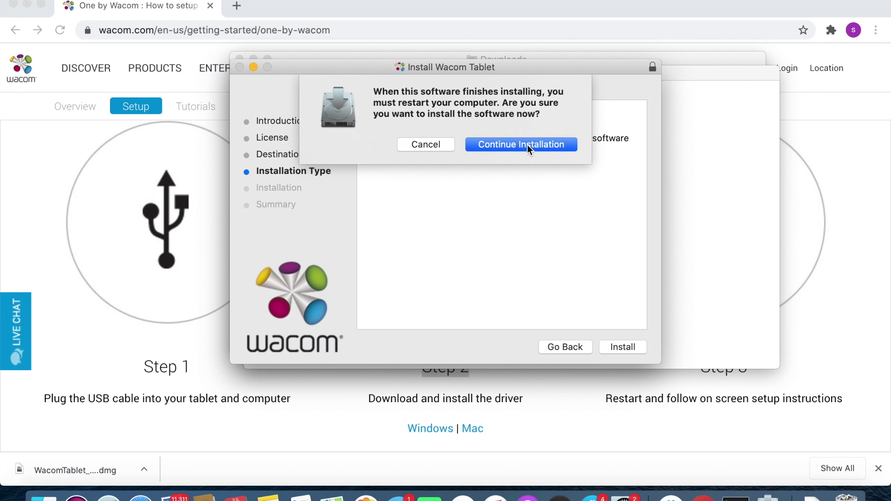
pyautogui.click(527, 144)
pyautogui.write('********')
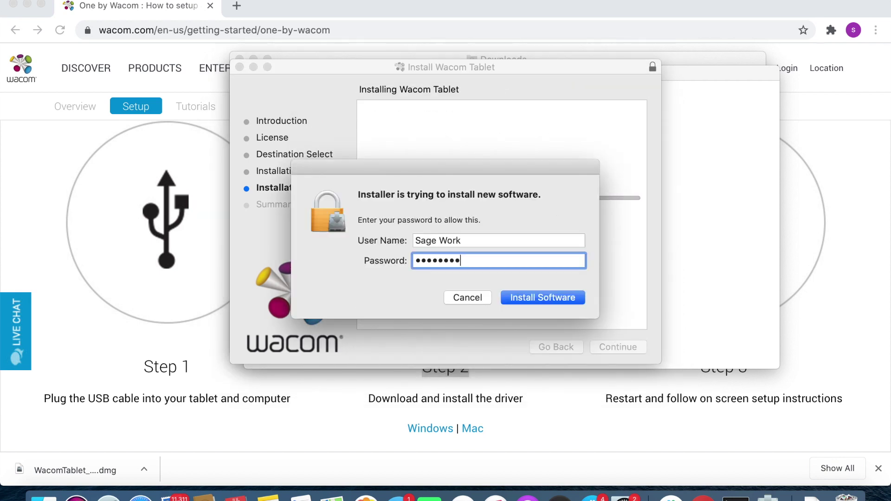
pyautogui.click(533, 297)
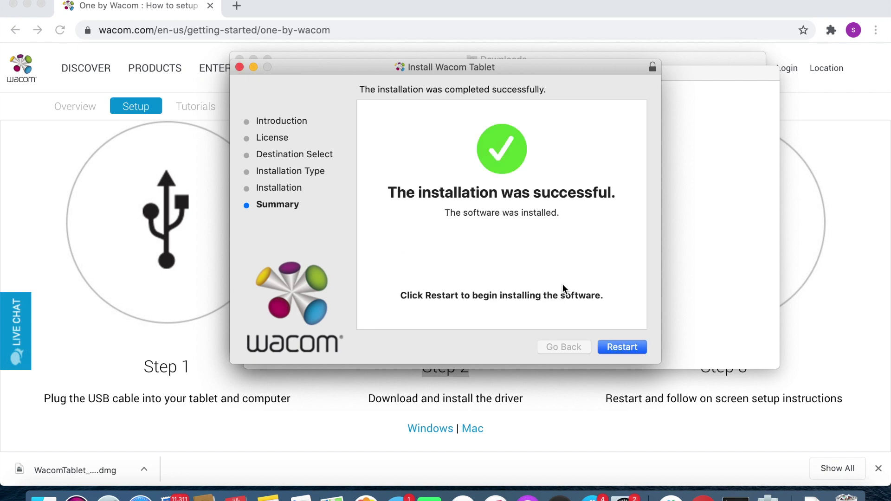
# - Restart the Mac, then launch Wacom Desktop Center from Launchpad
pyautogui.click(608, 348)
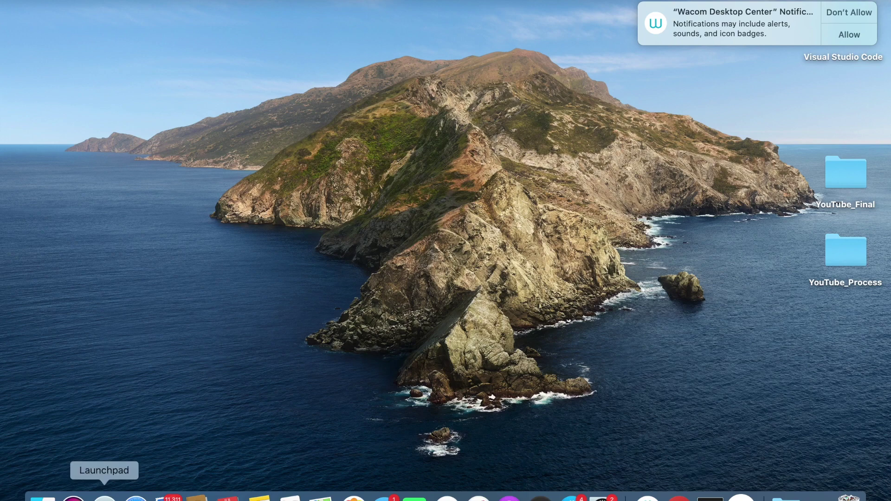
pyautogui.click(104, 497)
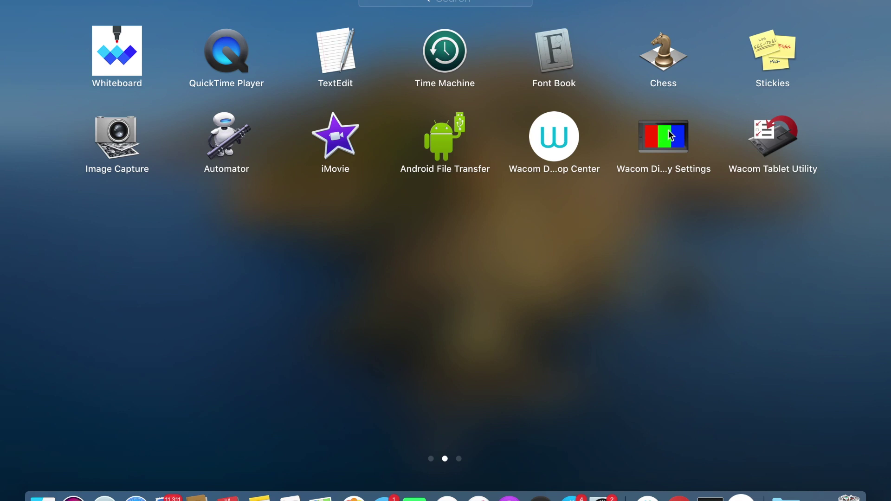
pyautogui.click(547, 131)
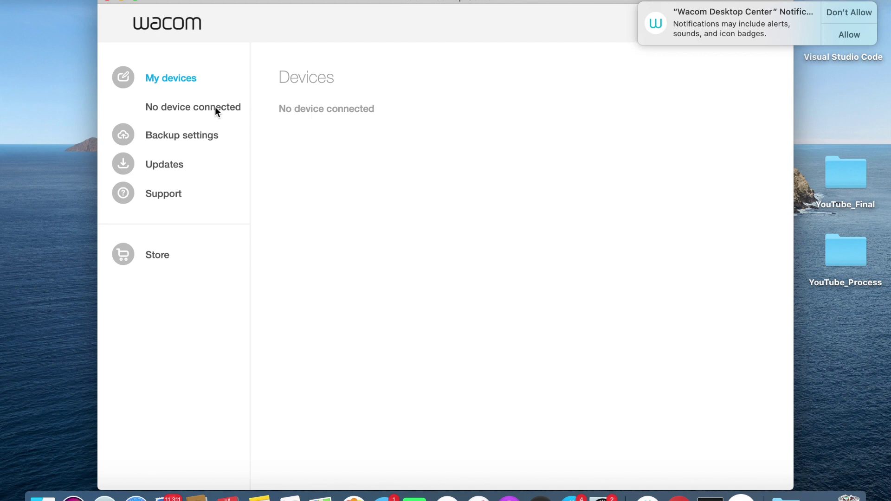
# - Open the One by Wacom tablet's settings, allow control of System Preferences, and dismiss the security warning
pyautogui.click(202, 107)
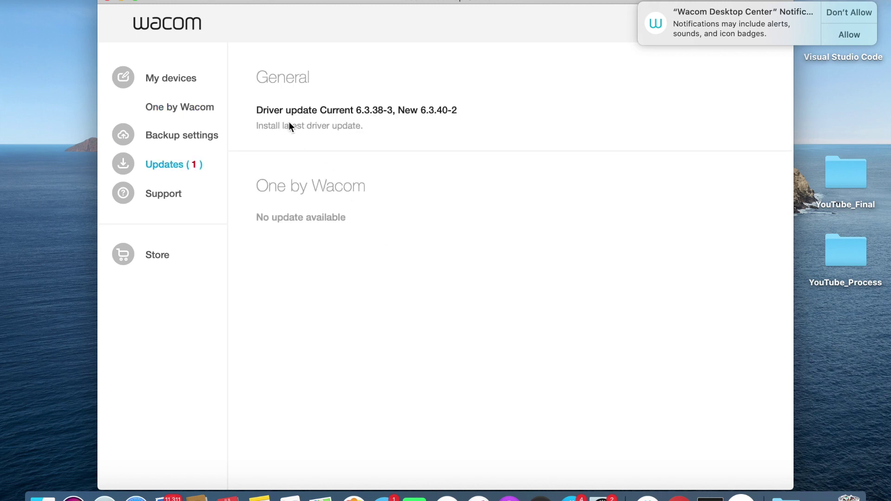
pyautogui.click(172, 110)
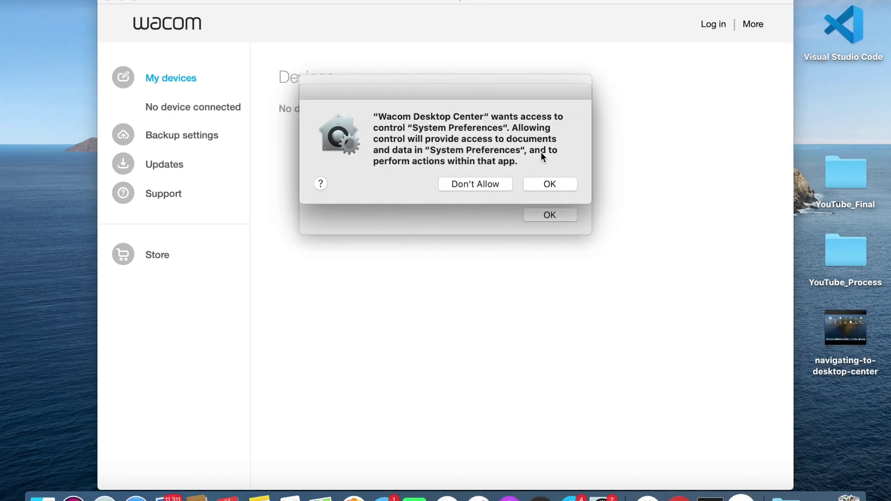
pyautogui.click(533, 184)
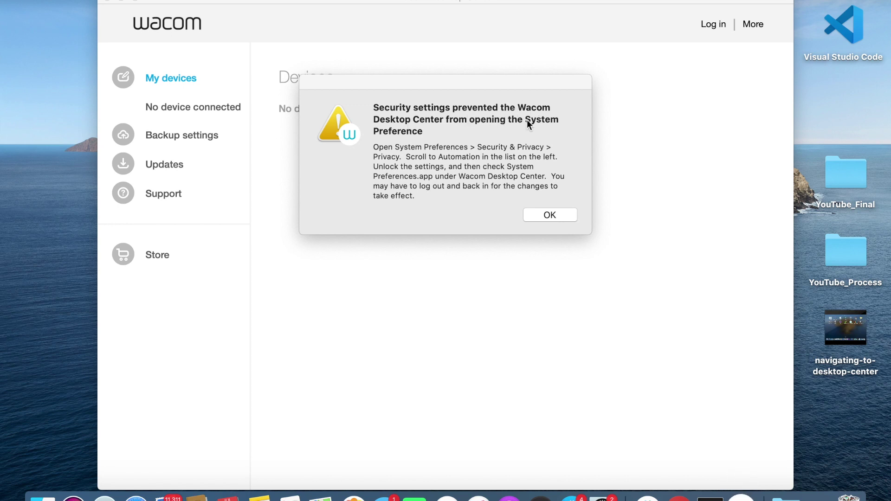
pyautogui.click(564, 216)
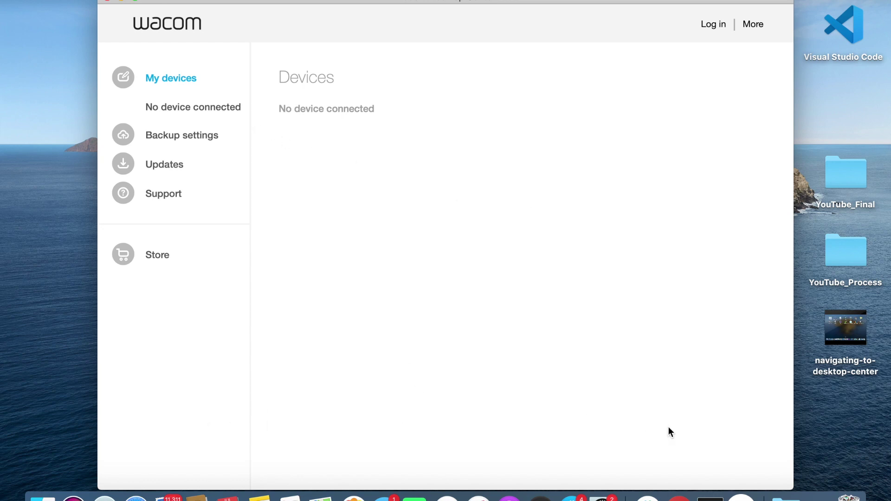
# - Check the Wacom Tablet pane in System Preferences, which finds no supported tablet, then go back
pyautogui.click(602, 496)
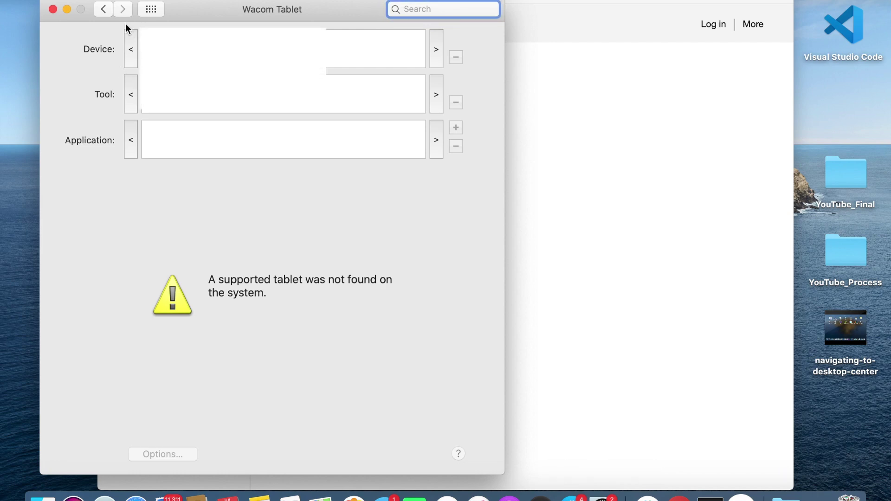
pyautogui.click(104, 10)
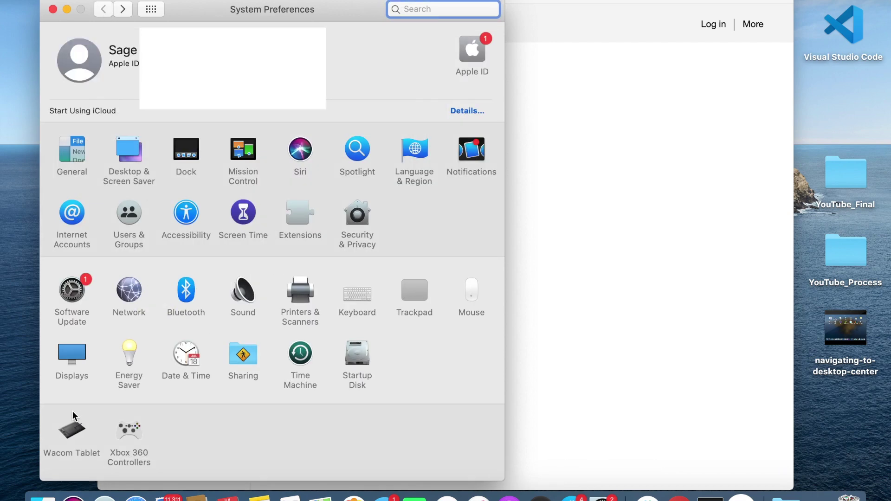
pyautogui.click(65, 438)
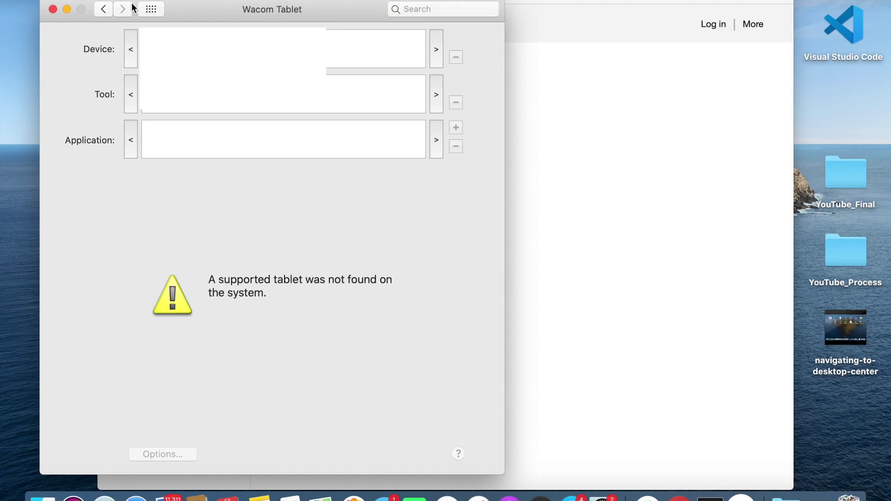
pyautogui.click(104, 10)
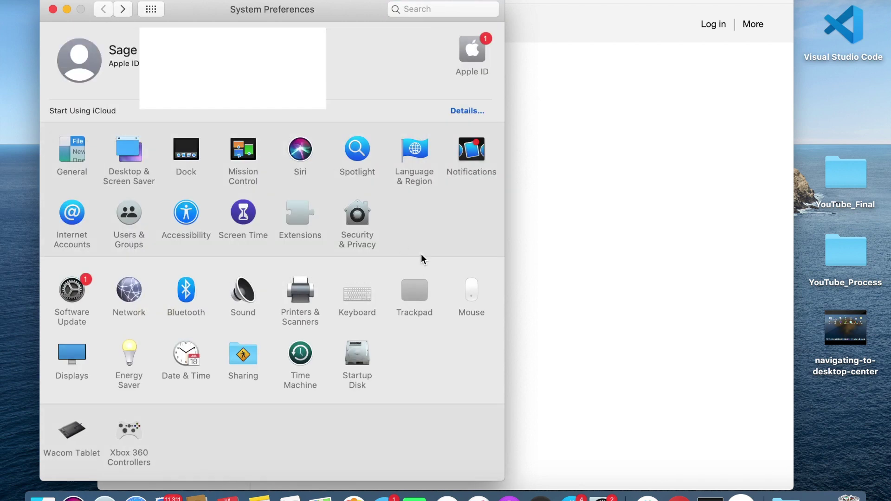
# - Open Security & Privacy's Input Monitoring list and unlock it with the admin password
pyautogui.click(356, 209)
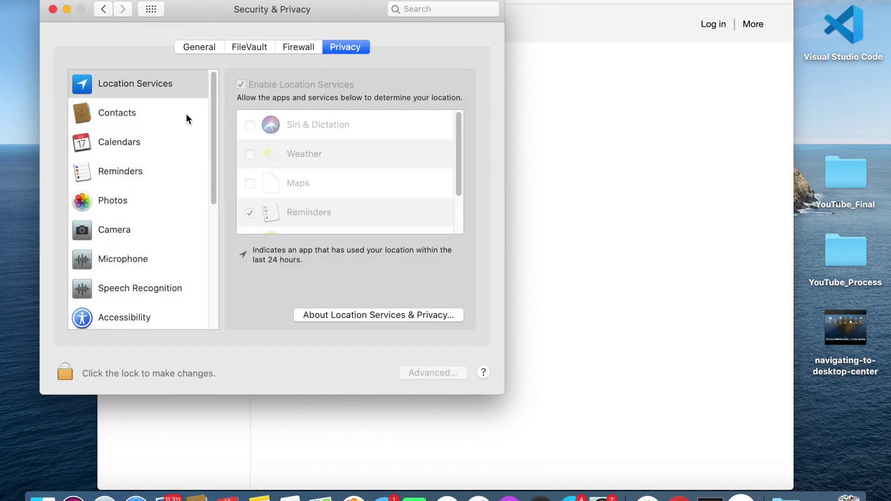
pyautogui.scroll(-6, 173, 132)
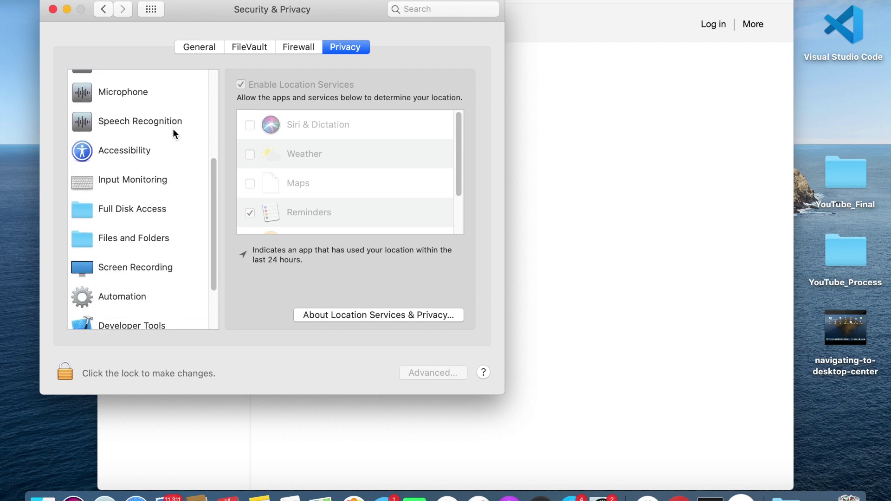
pyautogui.click(127, 185)
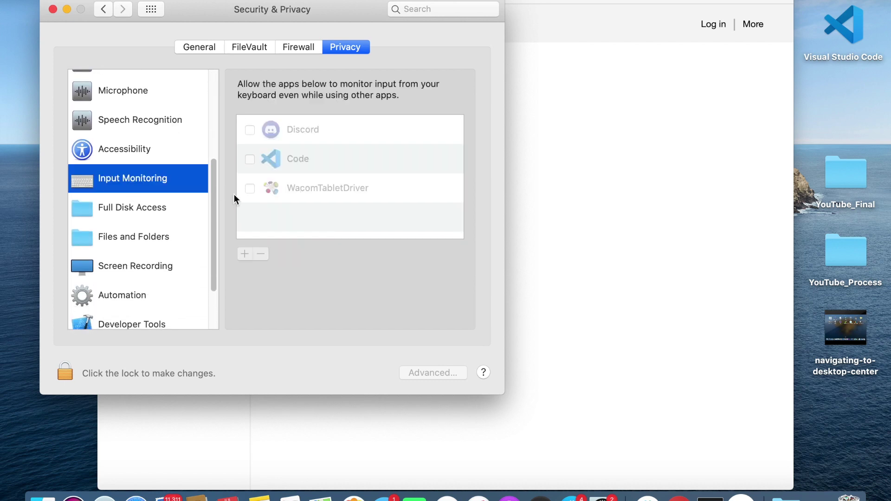
pyautogui.click(66, 371)
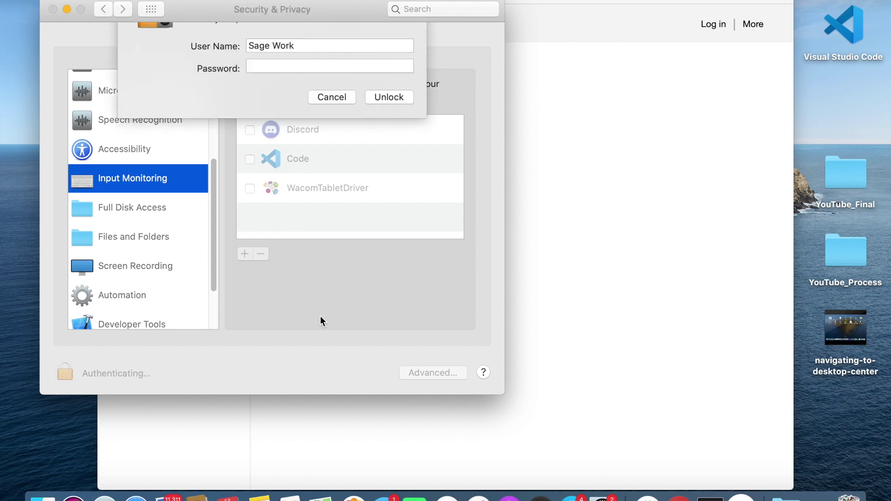
pyautogui.write('aaa')
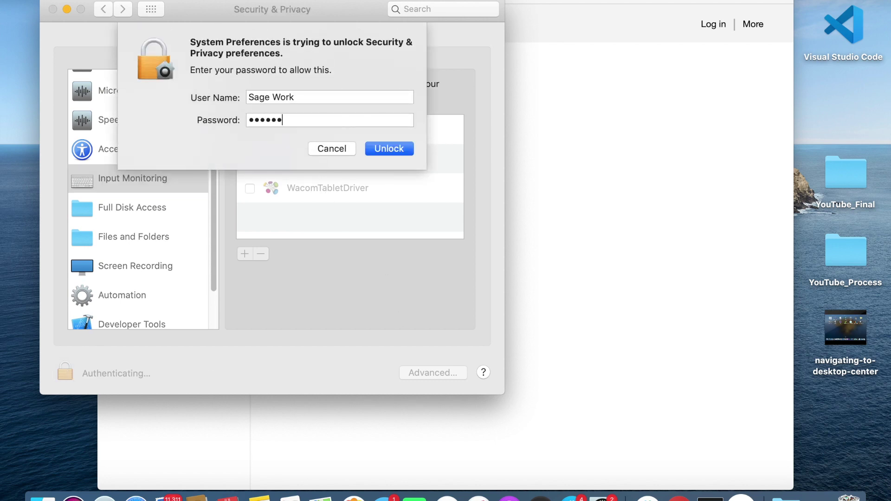
pyautogui.write('••')
pyautogui.press('Return')
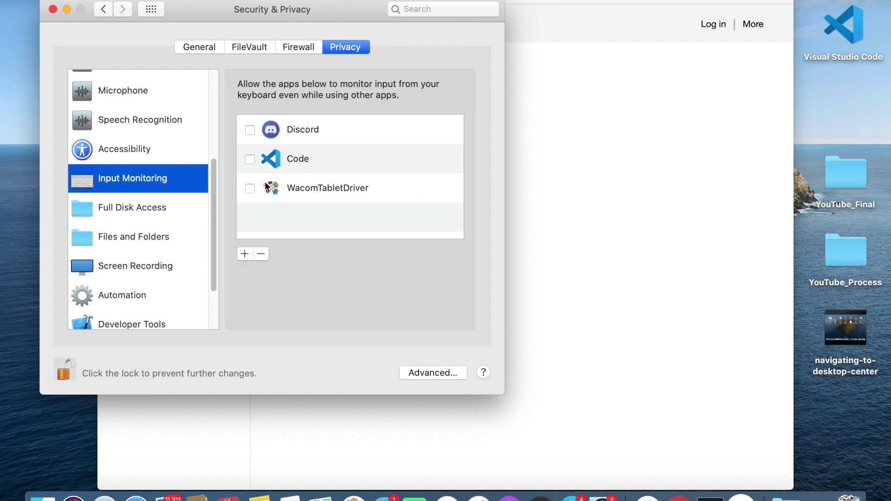
# - Allow WacomTabletDriver to monitor input, choosing Later, then show the Accessibility list
pyautogui.click(250, 191)
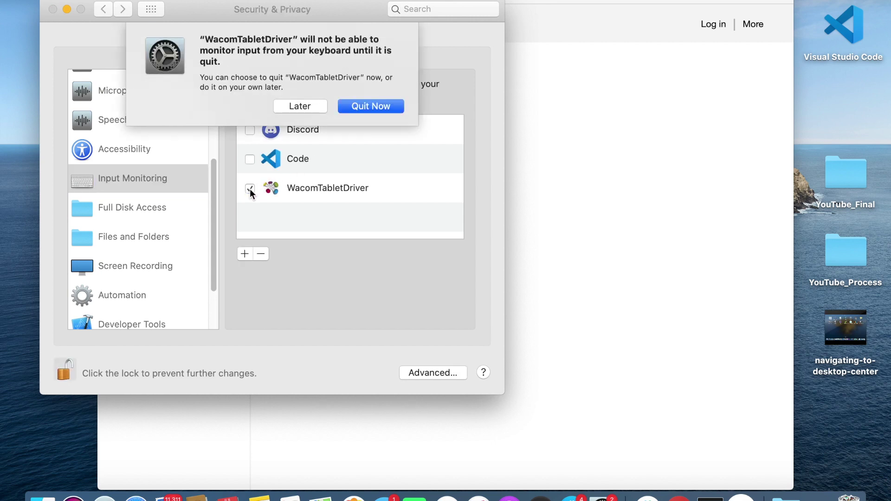
pyautogui.click(305, 107)
pyautogui.scroll(-2, 132, 263)
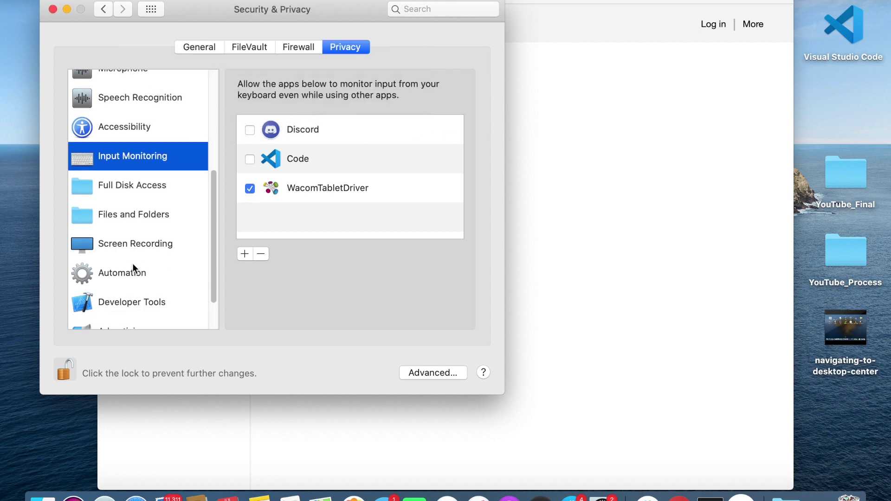
pyautogui.scroll(-3, 133, 267)
pyautogui.scroll(3, 133, 267)
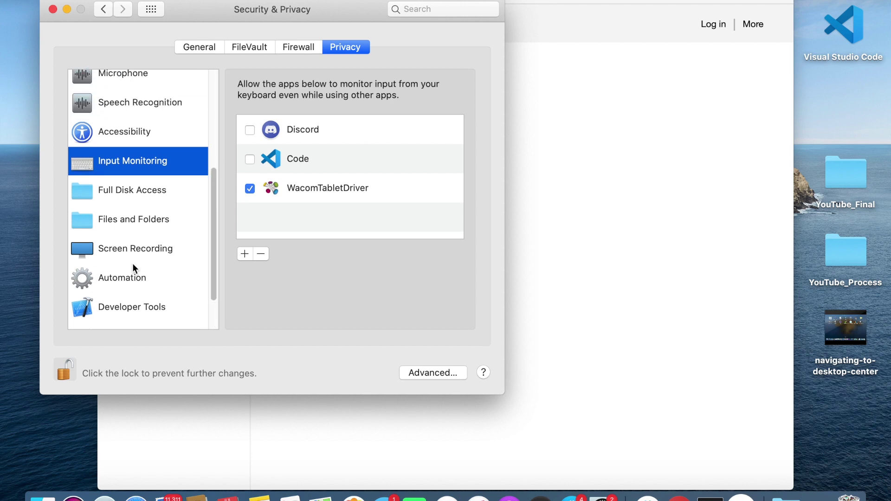
pyautogui.scroll(2, 132, 263)
pyautogui.click(137, 171)
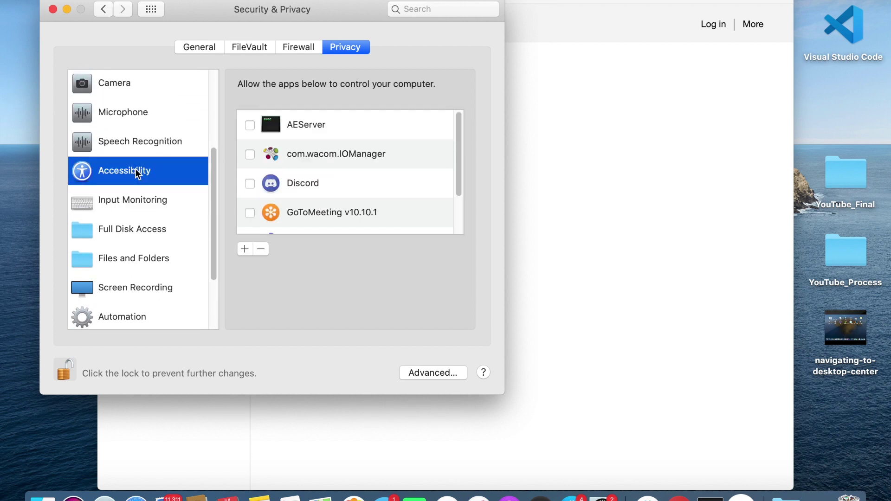
# - Allow com.wacom.IOManager in Accessibility, relock the privacy settings, close the window and restart
pyautogui.scroll(-1, 299, 205)
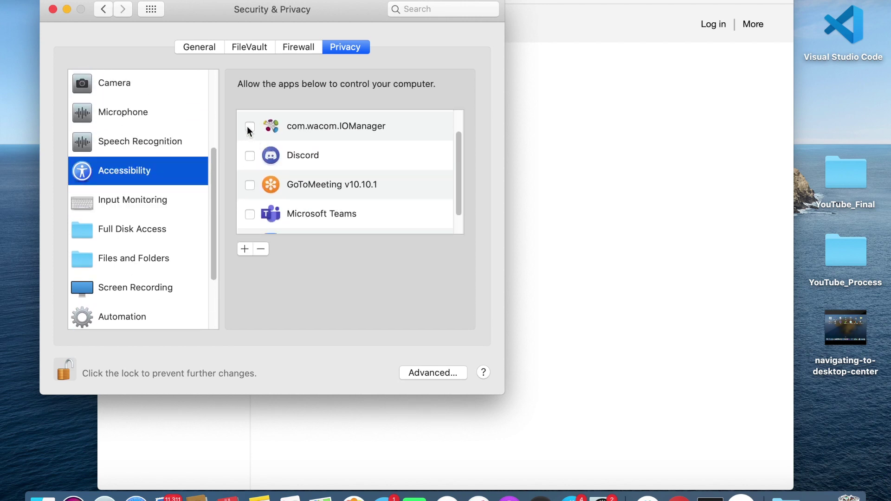
pyautogui.scroll(1, 250, 130)
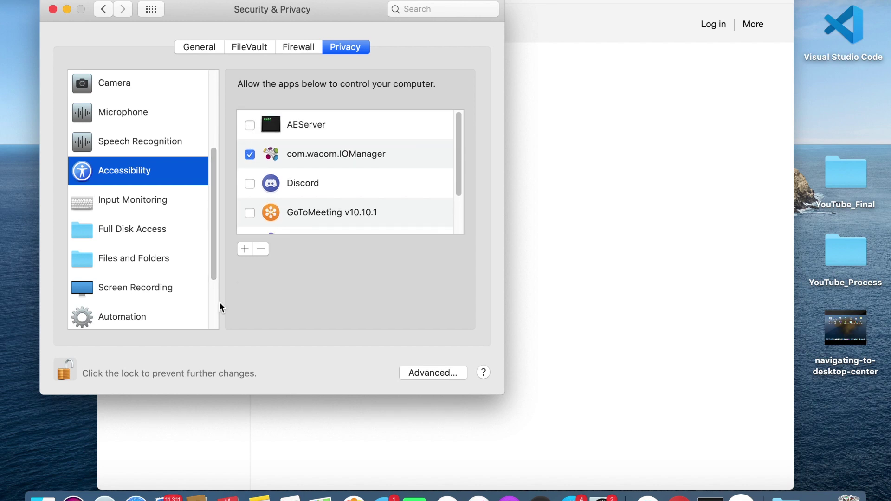
pyautogui.click(62, 376)
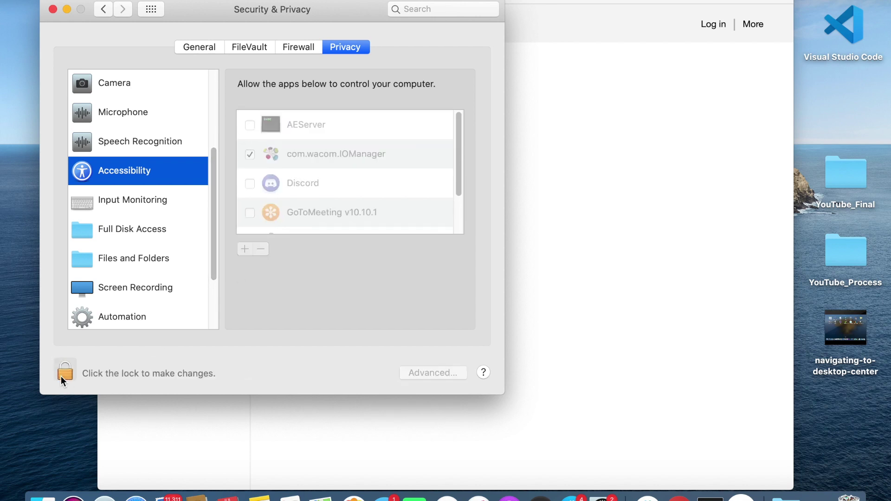
pyautogui.click(52, 9)
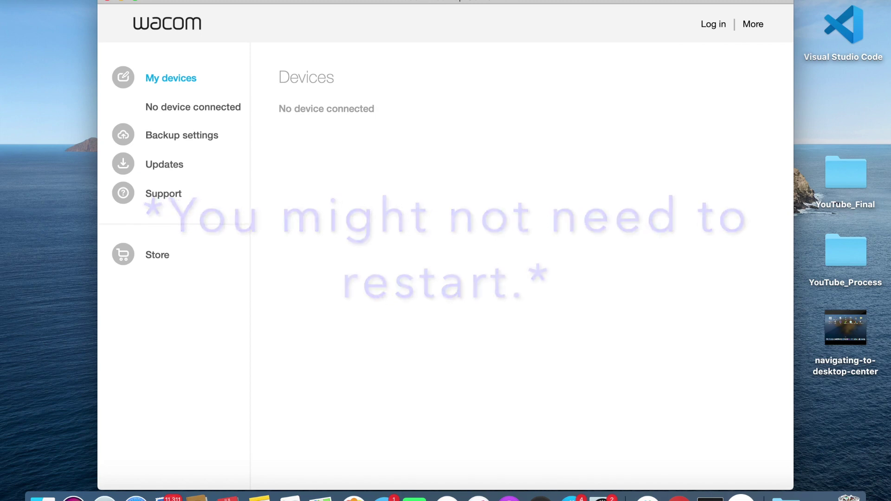
pyautogui.click(11, 1)
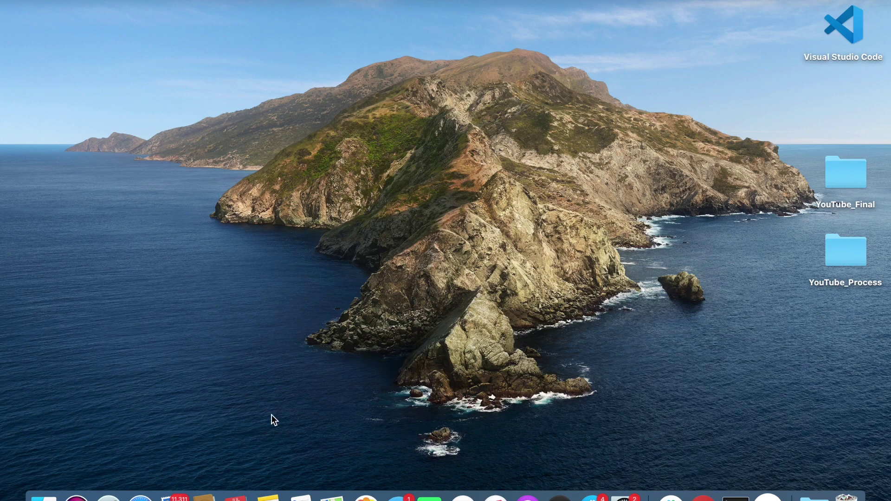
# - Launch Wacom Desktop Center from Launchpad, open the detected One by Wacom page, then bring up System Preferences
pyautogui.click(108, 498)
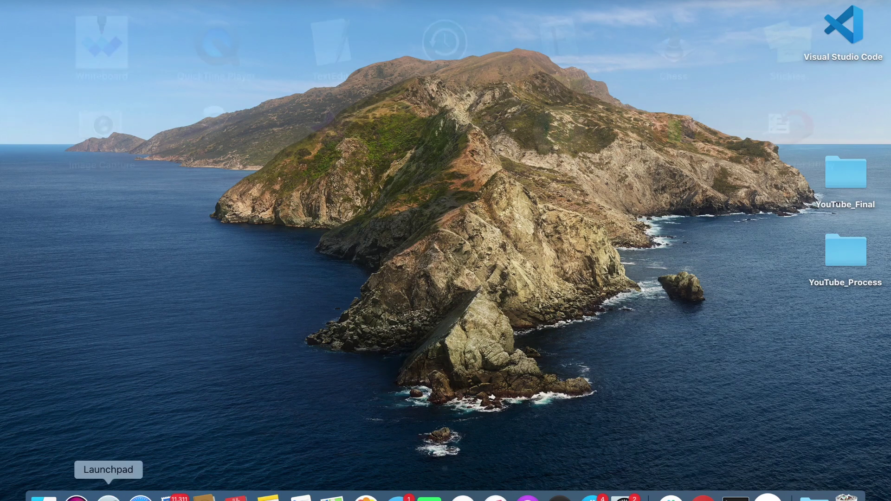
pyautogui.click(545, 144)
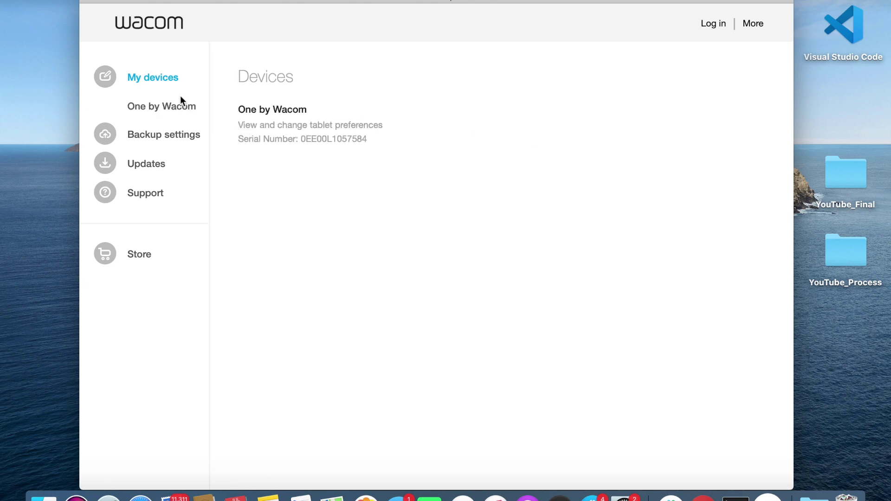
pyautogui.click(172, 107)
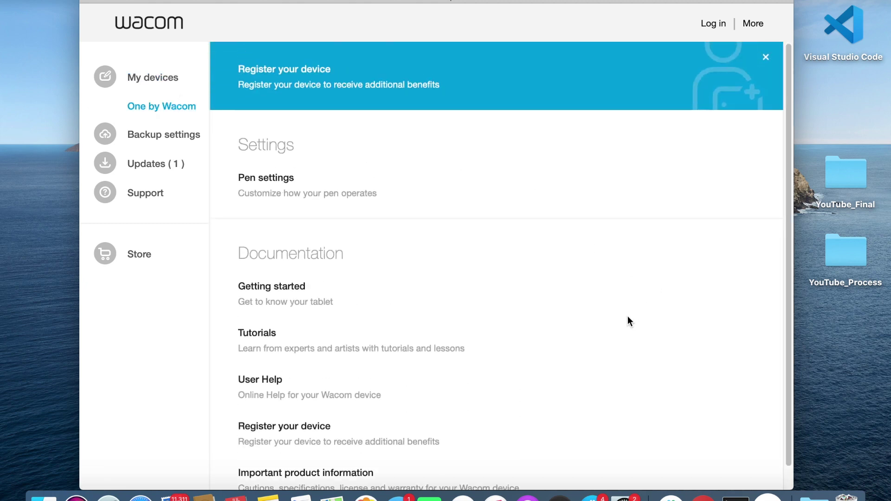
pyautogui.click(623, 496)
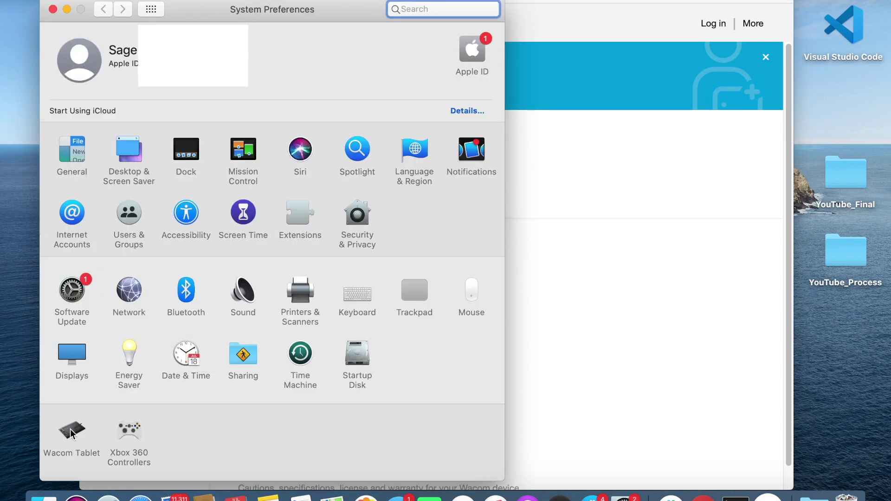
# - Review the Wacom Tablet pen settings, then close System Preferences and Wacom Desktop Center
pyautogui.click(70, 429)
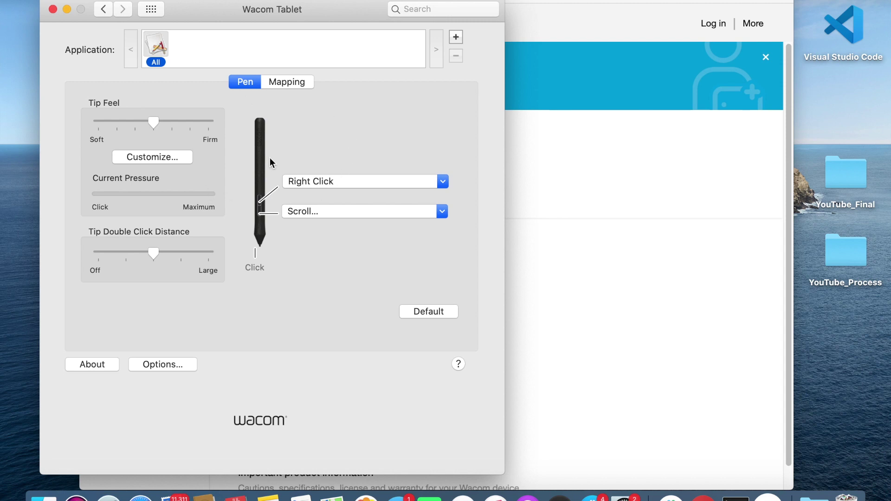
pyautogui.click(53, 9)
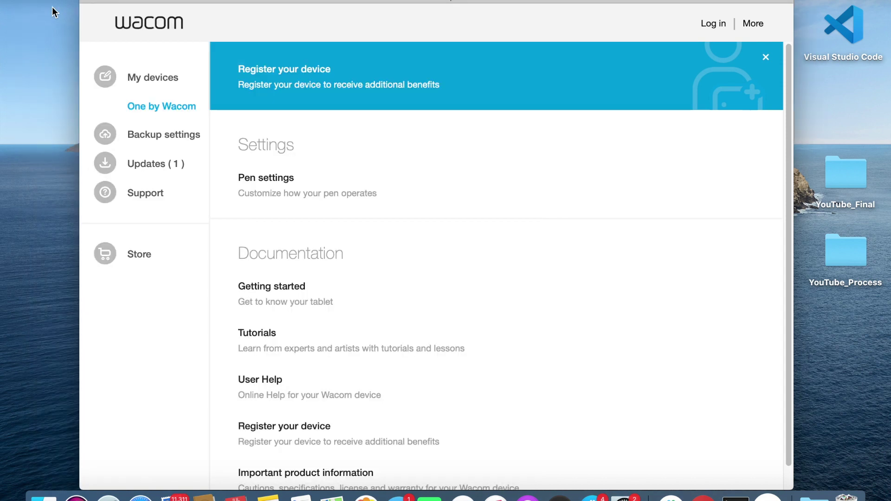
pyautogui.click(89, 1)
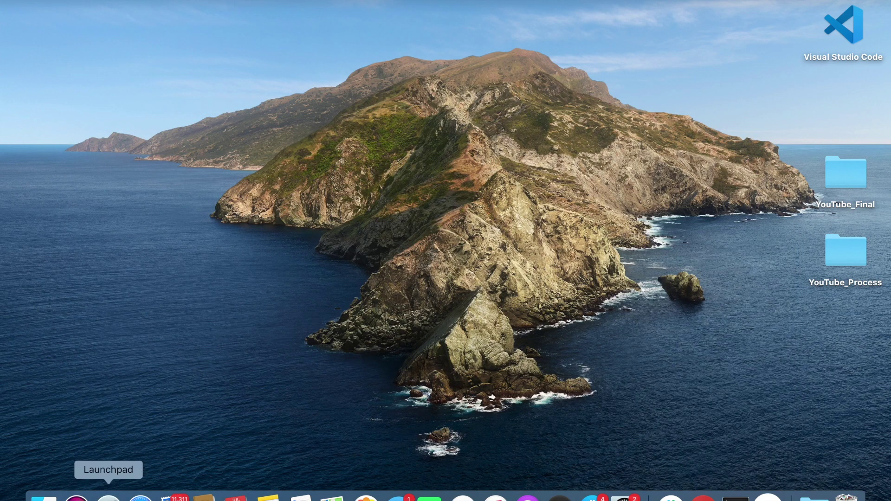
# - Launch the Whiteboard app from Launchpad
pyautogui.click(108, 497)
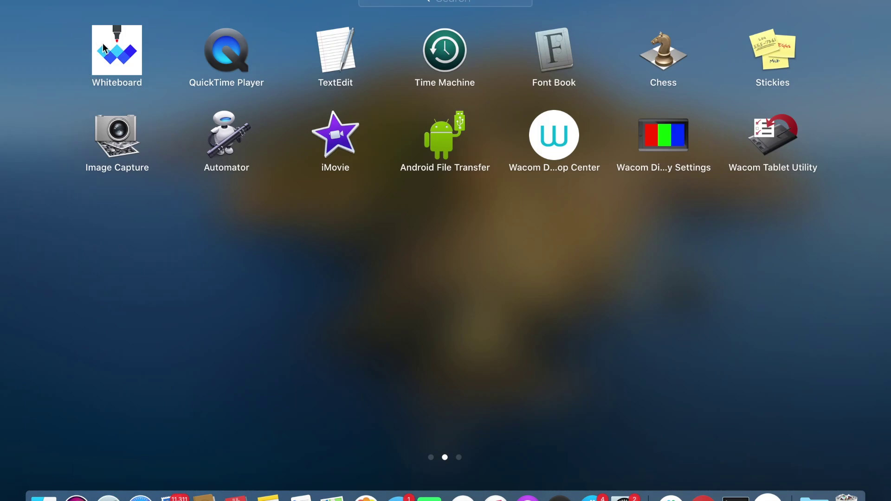
pyautogui.click(112, 51)
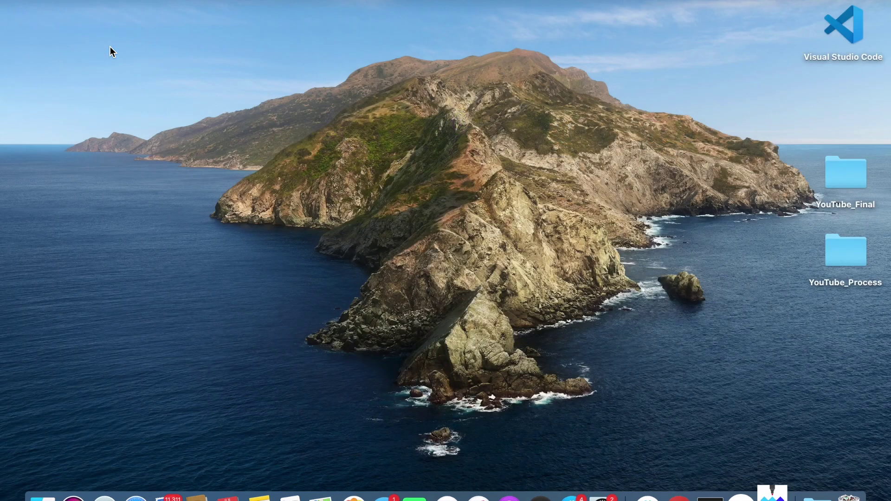